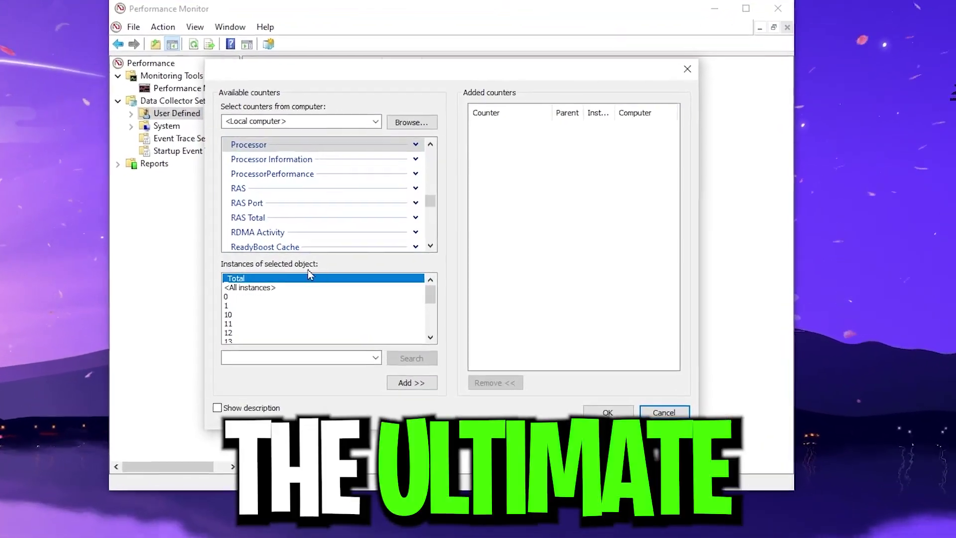
Scroll down the Instances list in the Add Counters dialog.
{"action": "scroll", "coordinate": [299, 305], "scroll_direction": "down", "scroll_amount": 2}
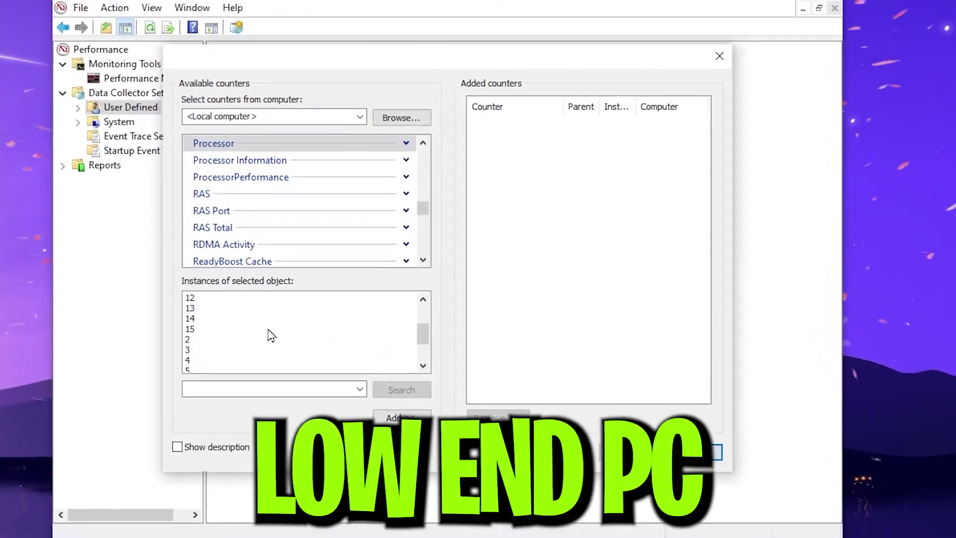
{"action": "scroll", "coordinate": [271, 335], "scroll_direction": "down", "scroll_amount": 1}
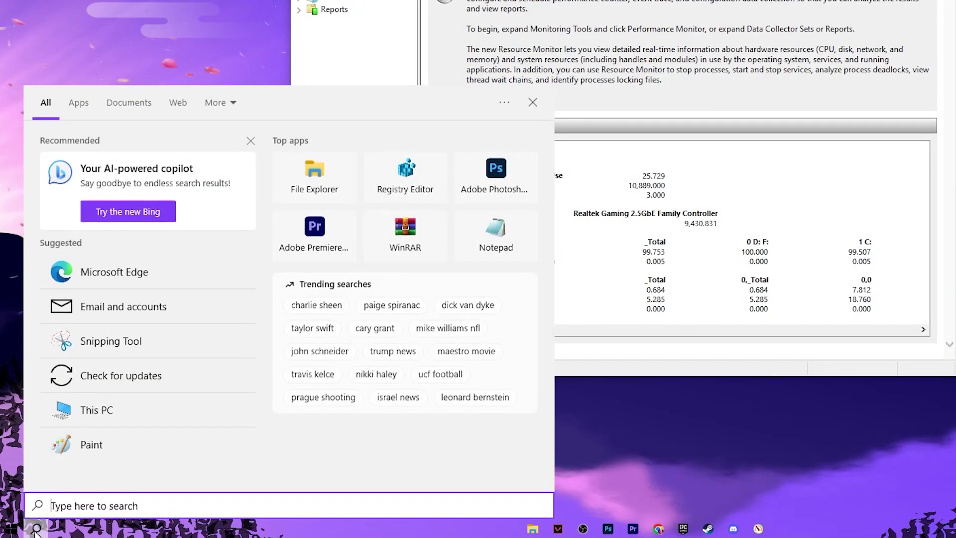
Launch Performance Monitor and start a new Data Collector Set under User Defined.
{"action": "type", "text": "per"}
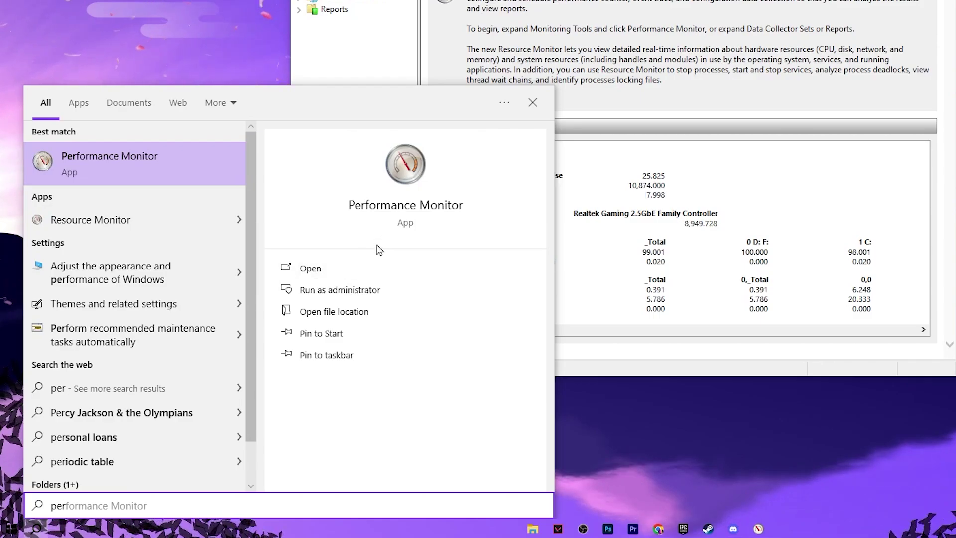
{"action": "key", "text": "Return"}
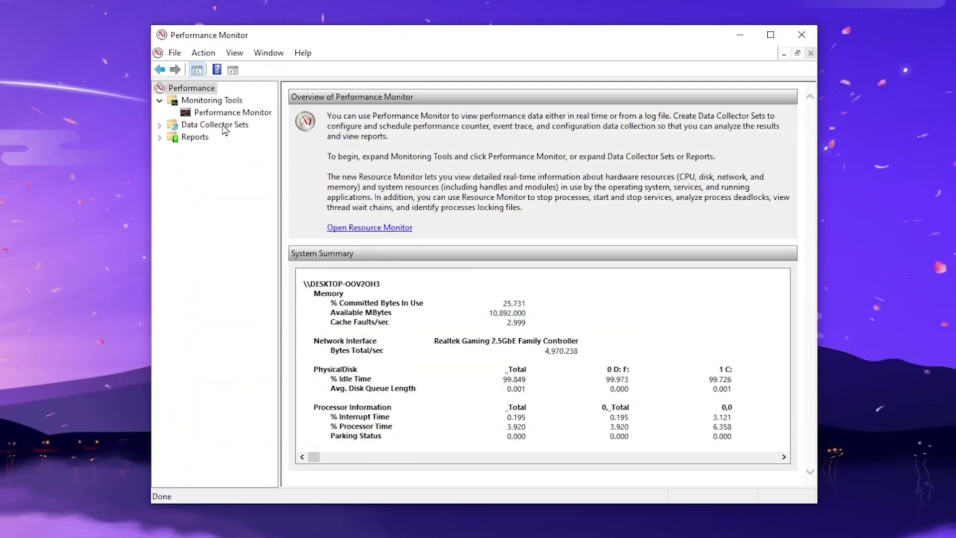
{"action": "left_click", "coordinate": [160, 125]}
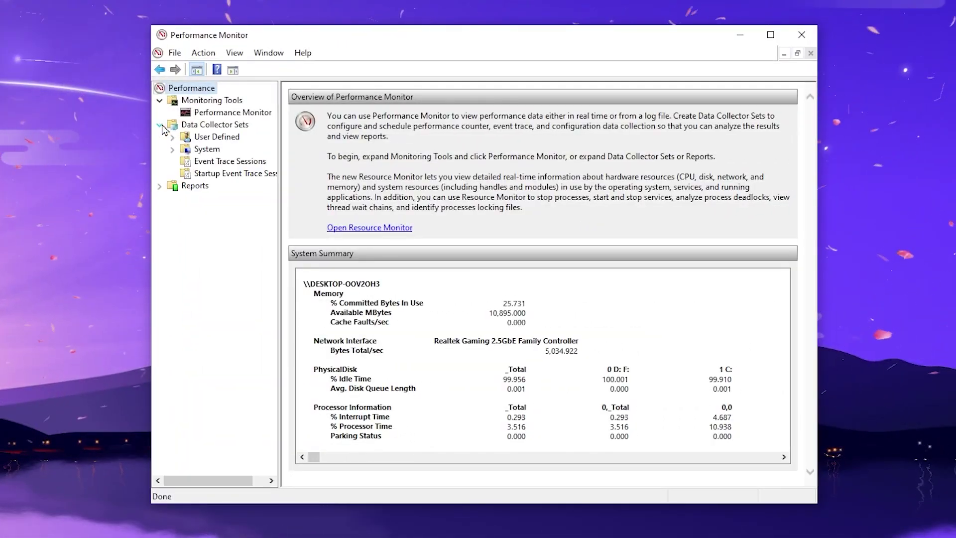
{"action": "right_click", "coordinate": [216, 139]}
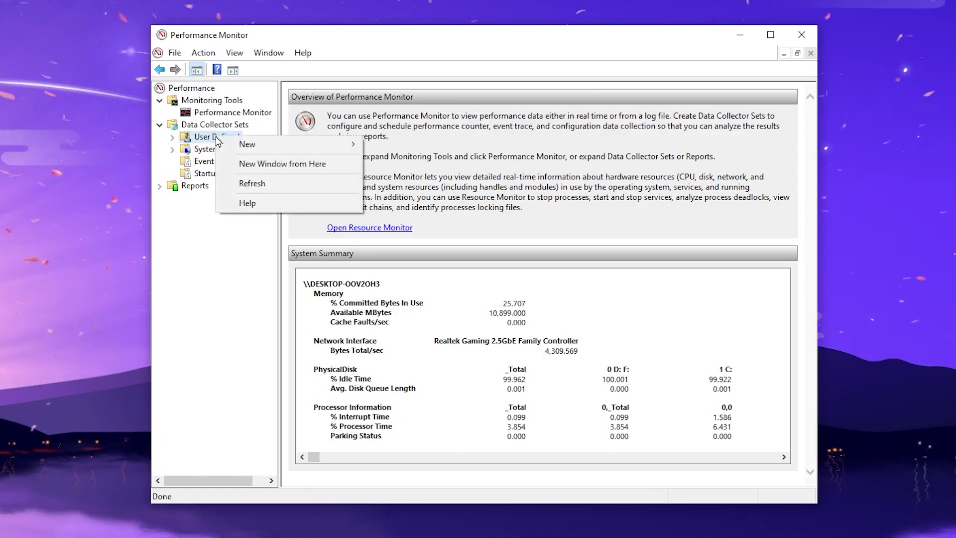
{"action": "mouse_move", "coordinate": [251, 144]}
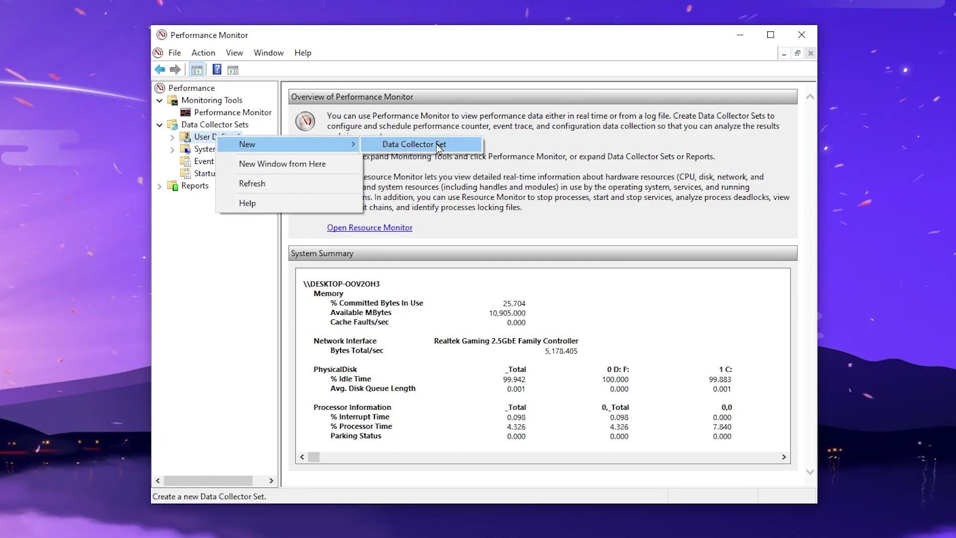
{"action": "left_click", "coordinate": [415, 144]}
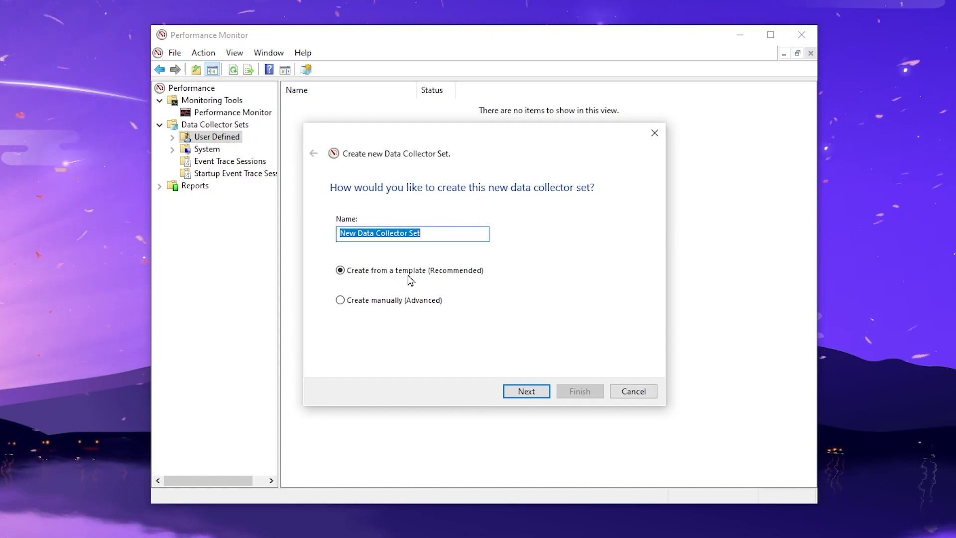
Name the set 'FPS BOOST', create it manually, and choose performance counter logging.
{"action": "key", "text": "BackSpace"}
{"action": "type", "text": "FPS BOOST"}
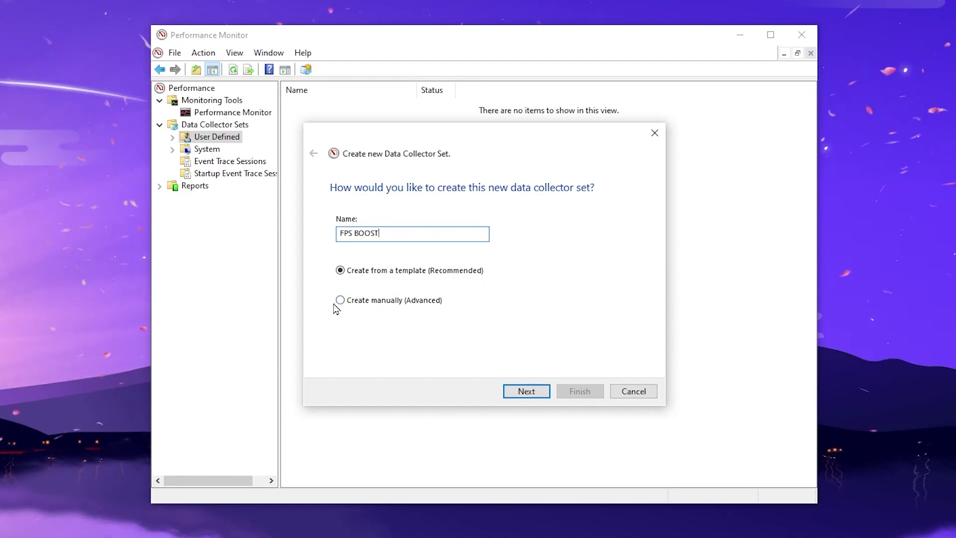
{"action": "left_click", "coordinate": [400, 302]}
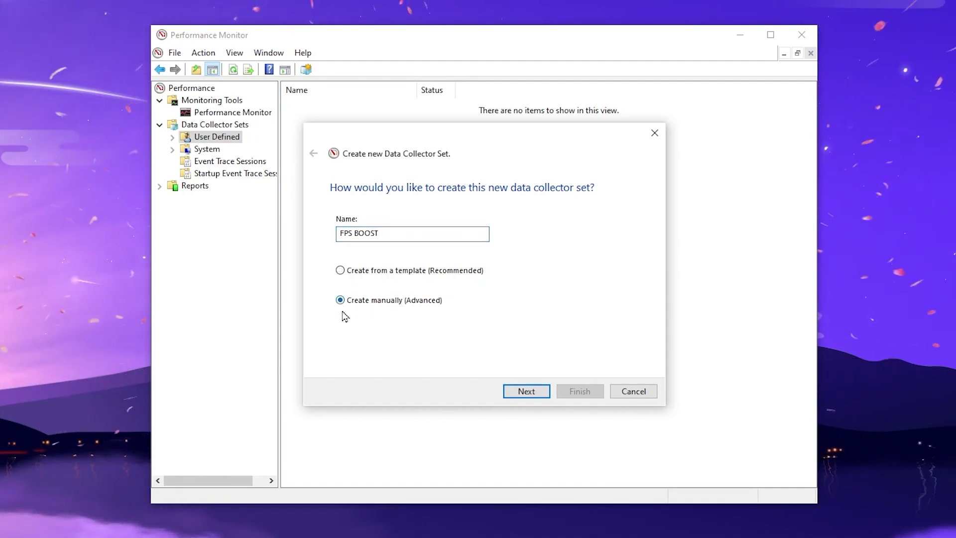
{"action": "left_click", "coordinate": [524, 393]}
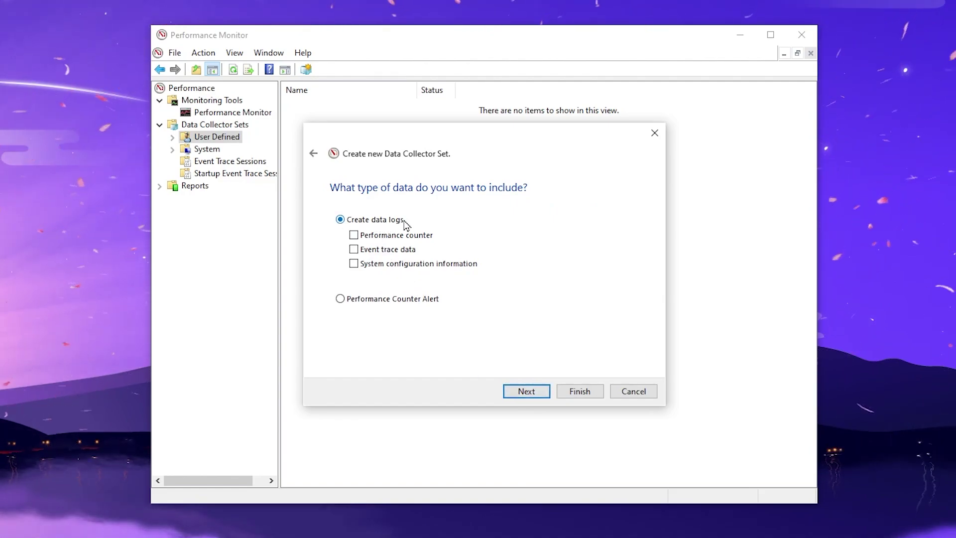
{"action": "left_click", "coordinate": [355, 236]}
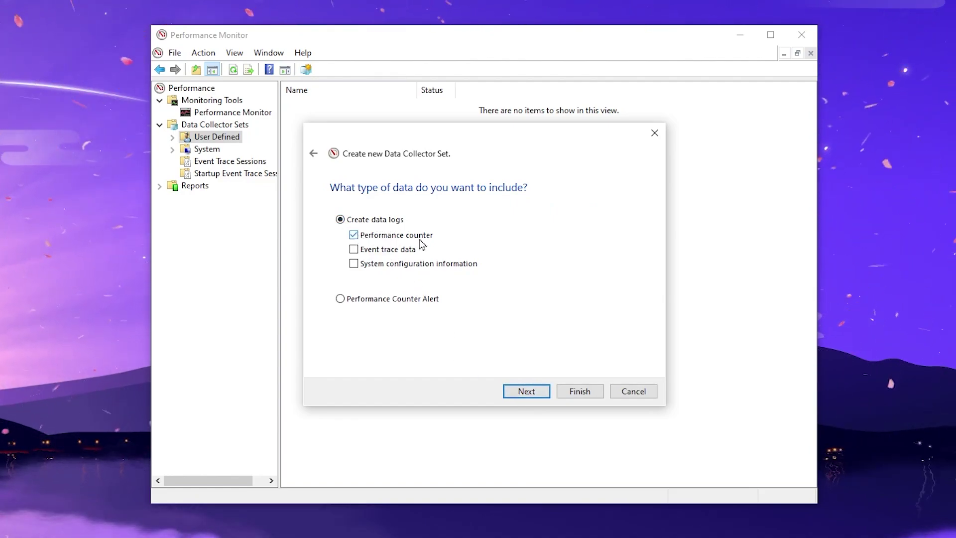
{"action": "left_click", "coordinate": [539, 392]}
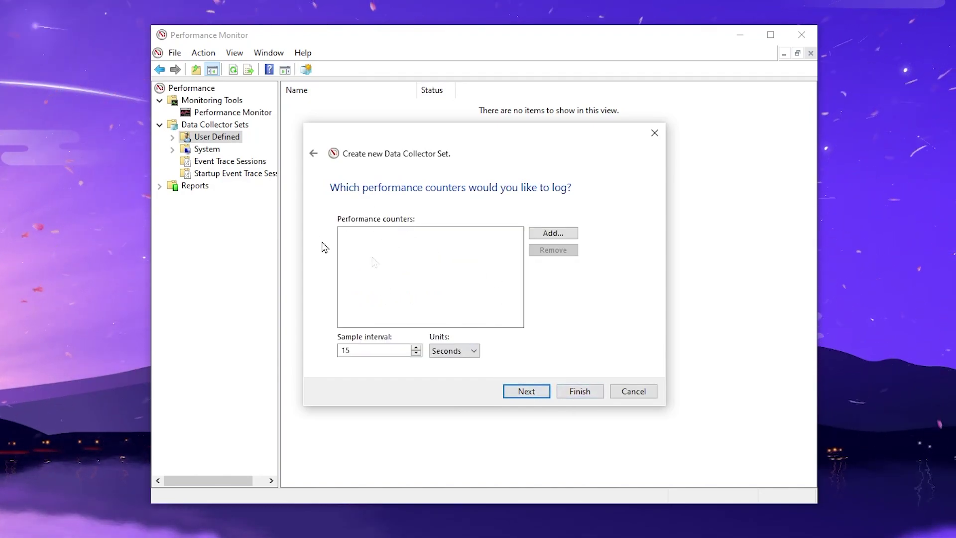
Add Processor instance 15 to the set's performance counters.
{"action": "left_click", "coordinate": [554, 234]}
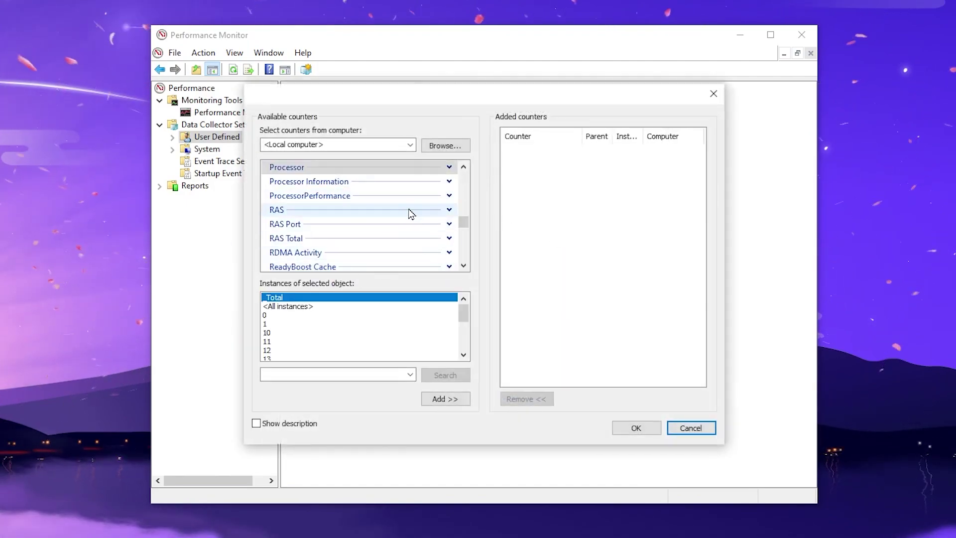
{"action": "scroll", "coordinate": [382, 214], "scroll_direction": "down", "scroll_amount": 2}
{"action": "scroll", "coordinate": [382, 215], "scroll_direction": "up", "scroll_amount": 2}
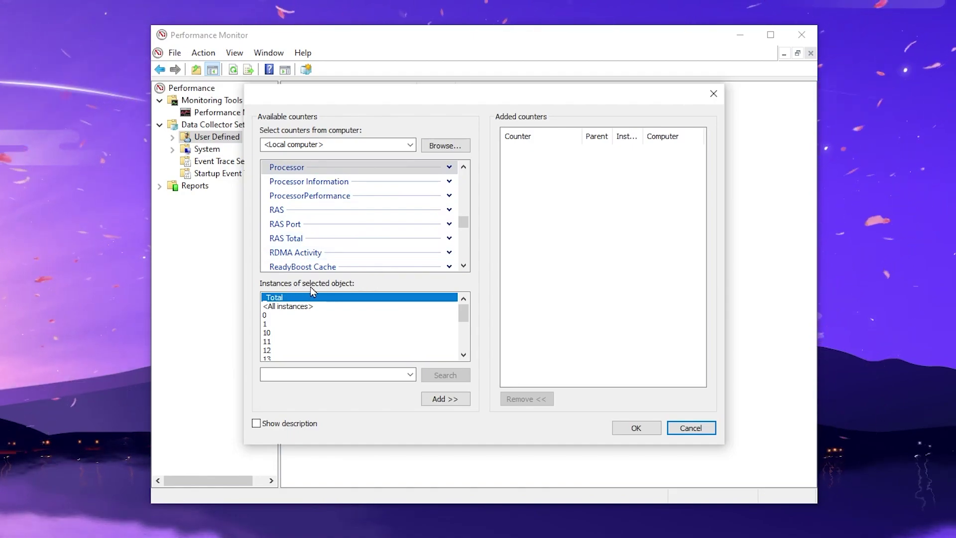
{"action": "scroll", "coordinate": [329, 311], "scroll_direction": "down", "scroll_amount": 2}
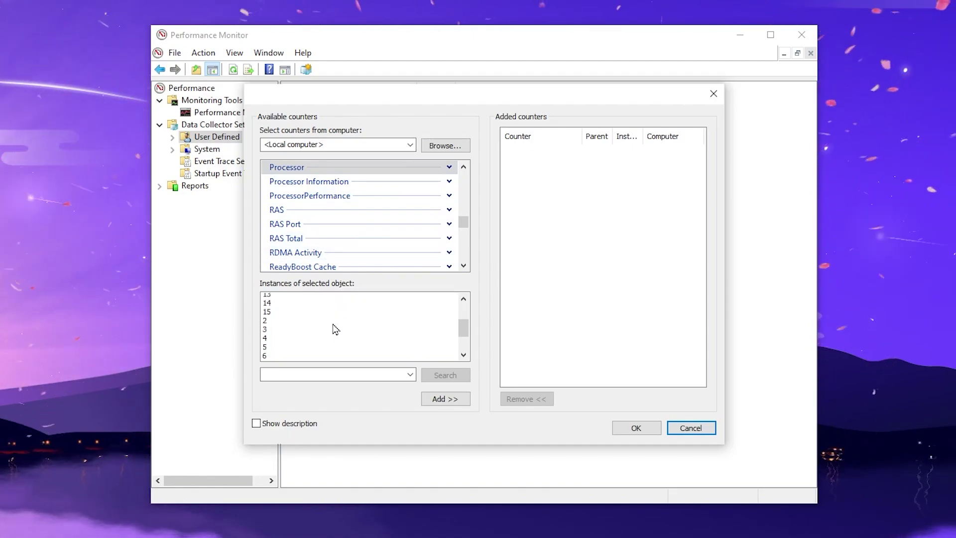
{"action": "scroll", "coordinate": [343, 330], "scroll_direction": "down", "scroll_amount": 1}
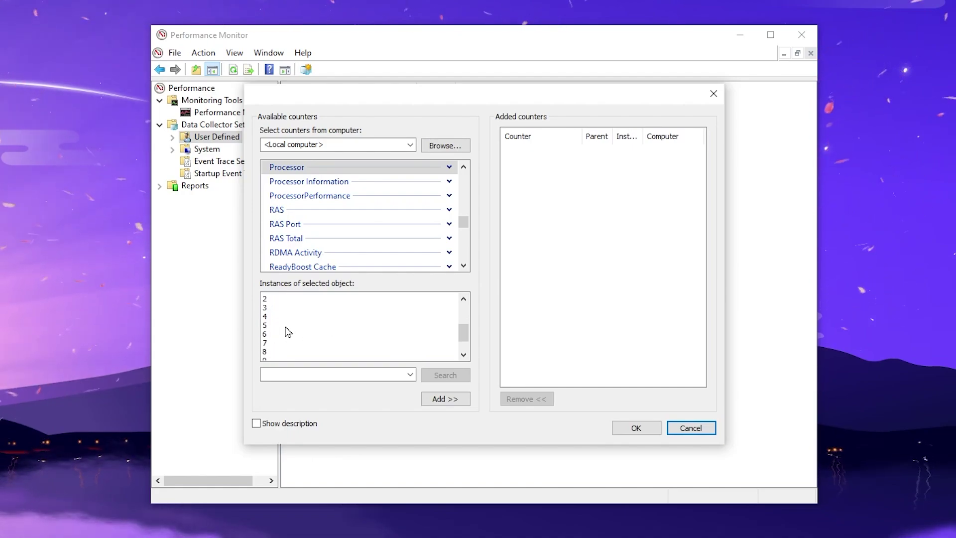
{"action": "scroll", "coordinate": [286, 331], "scroll_direction": "up", "scroll_amount": 2}
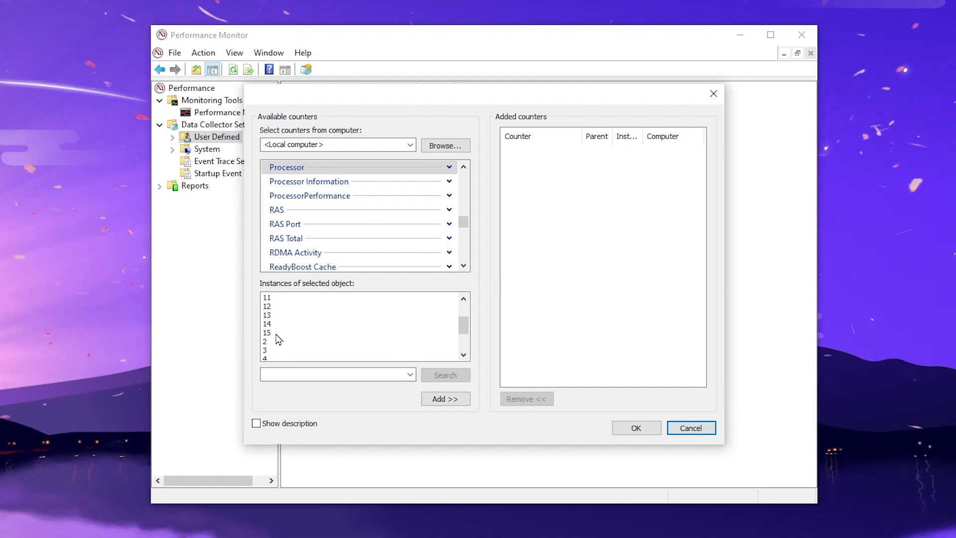
{"action": "left_click", "coordinate": [274, 333]}
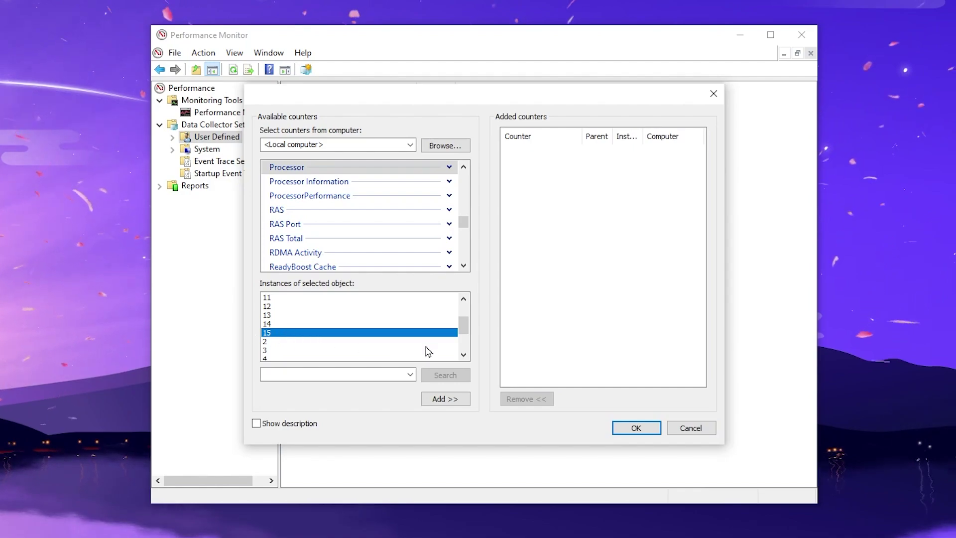
{"action": "left_click", "coordinate": [444, 399]}
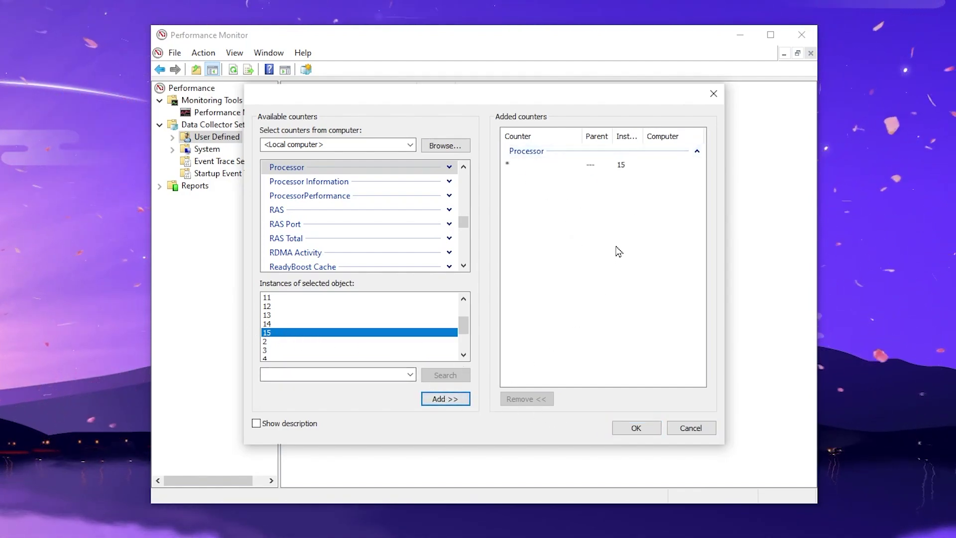
Add the Process _Total counter, confirm the counters, and finish creating FPS BOOST.
{"action": "scroll", "coordinate": [445, 239], "scroll_direction": "up", "scroll_amount": 1}
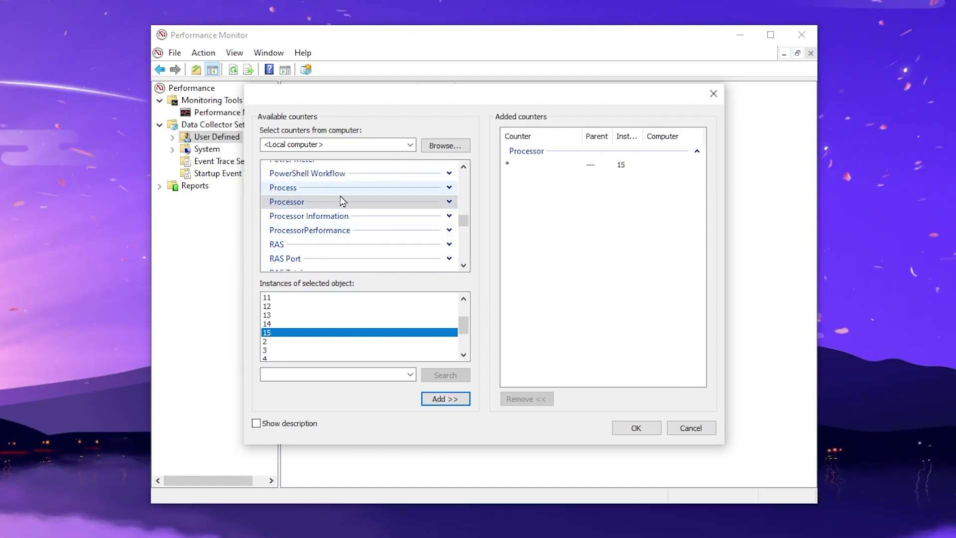
{"action": "left_click", "coordinate": [368, 188]}
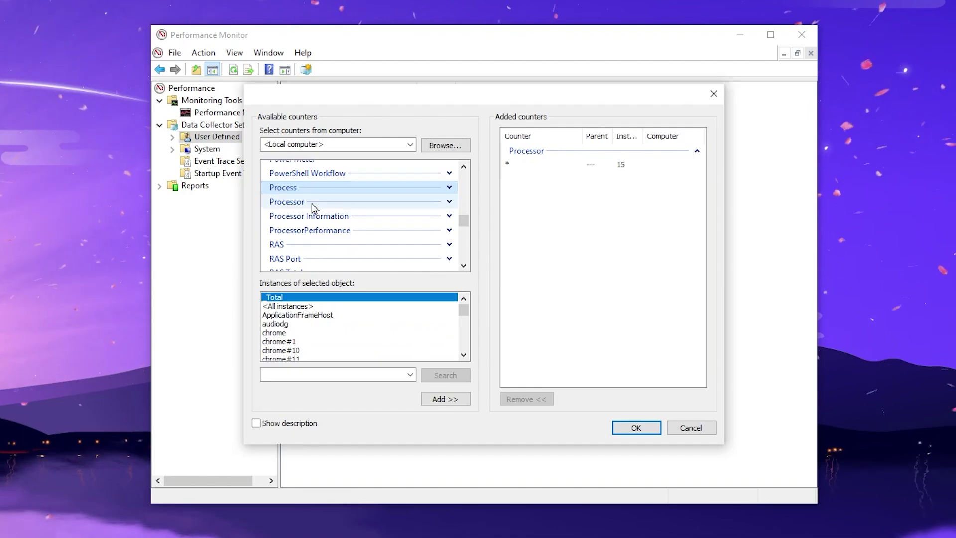
{"action": "left_click", "coordinate": [456, 399]}
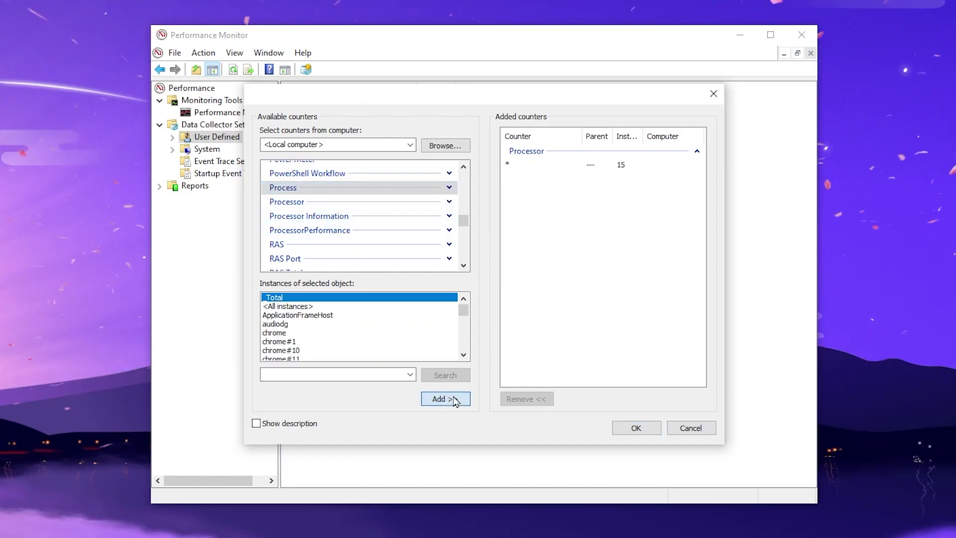
{"action": "left_click", "coordinate": [636, 429]}
{"action": "left_click", "coordinate": [579, 391]}
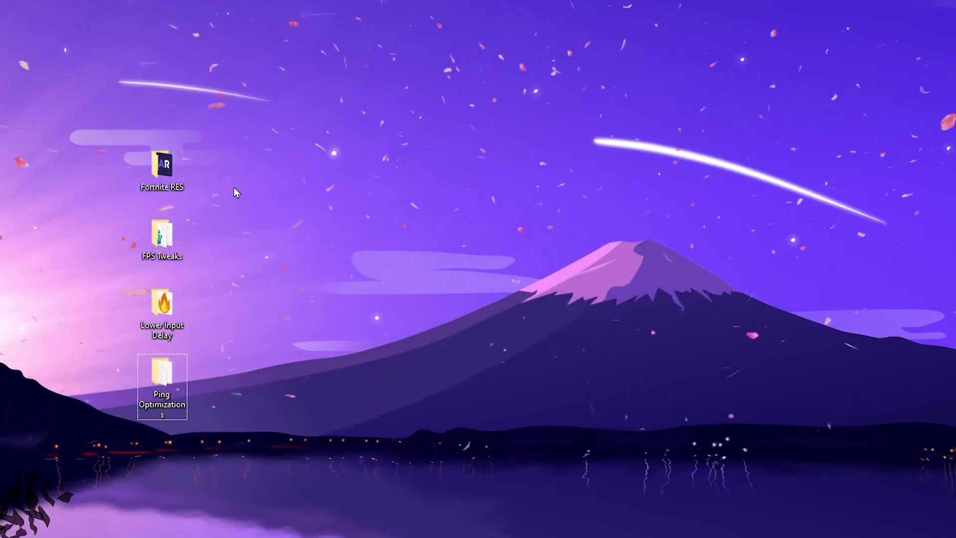
Run alphares from Fortnite RES and apply 1920×1080, 240 FPS, Fullscreen.
{"action": "double_click", "coordinate": [165, 168]}
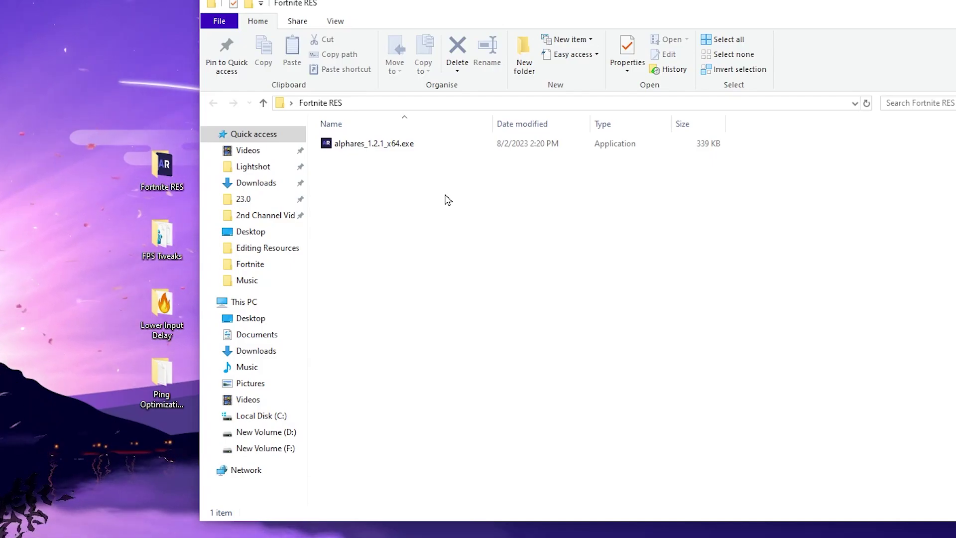
{"action": "double_click", "coordinate": [351, 144]}
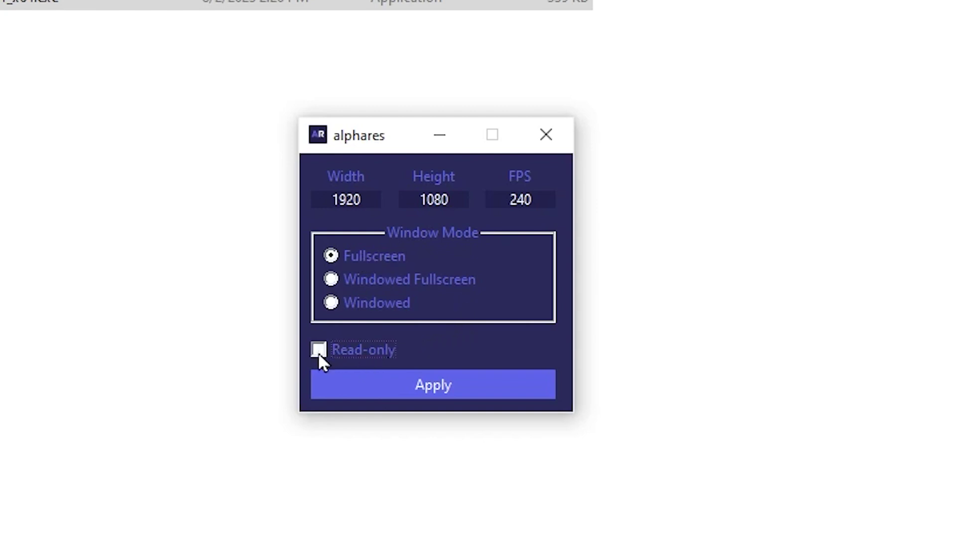
{"action": "left_click", "coordinate": [459, 382]}
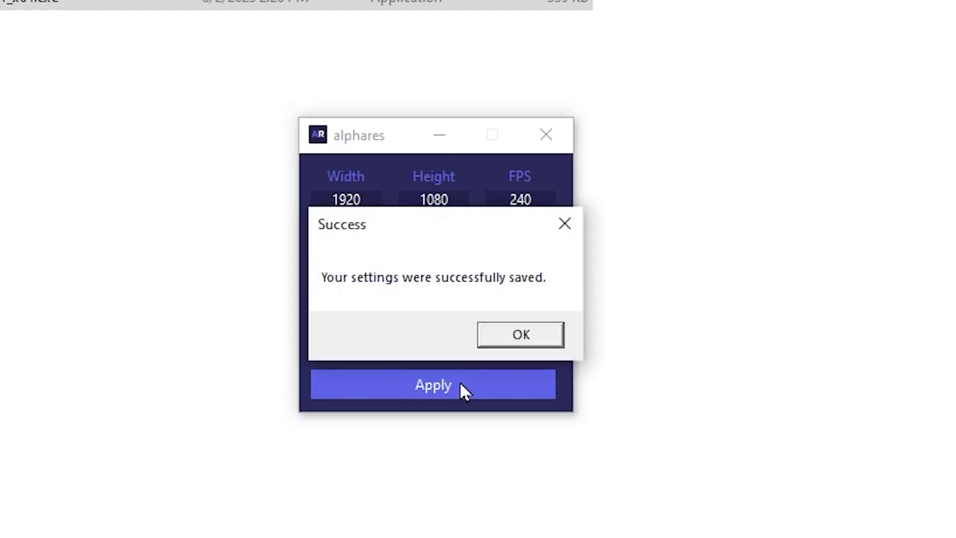
{"action": "left_click", "coordinate": [519, 333]}
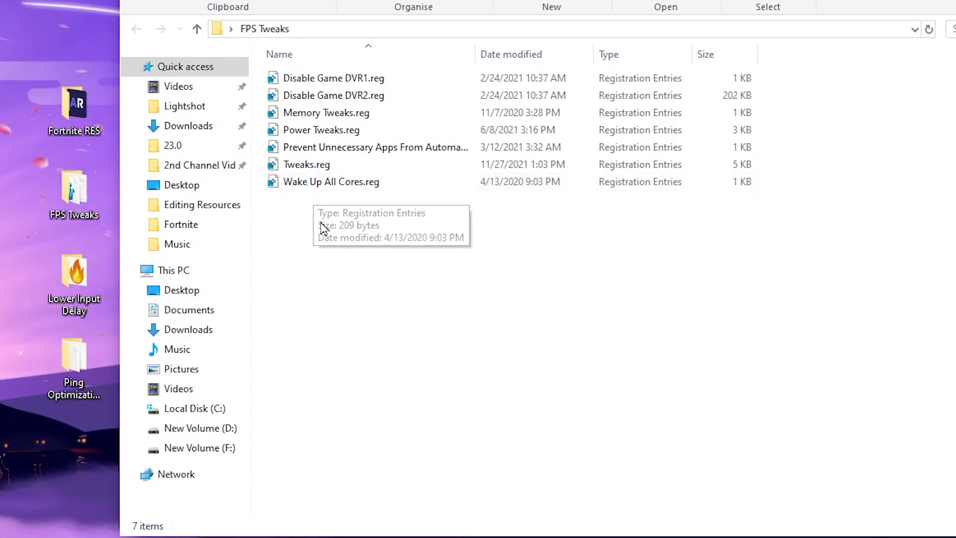
Merge Disable Game DVR1.reg and Wake Up All Cores.reg into the registry.
{"action": "left_click_drag", "start_coordinate": [322, 220], "coordinate": [583, 77]}
{"action": "left_click", "coordinate": [387, 283]}
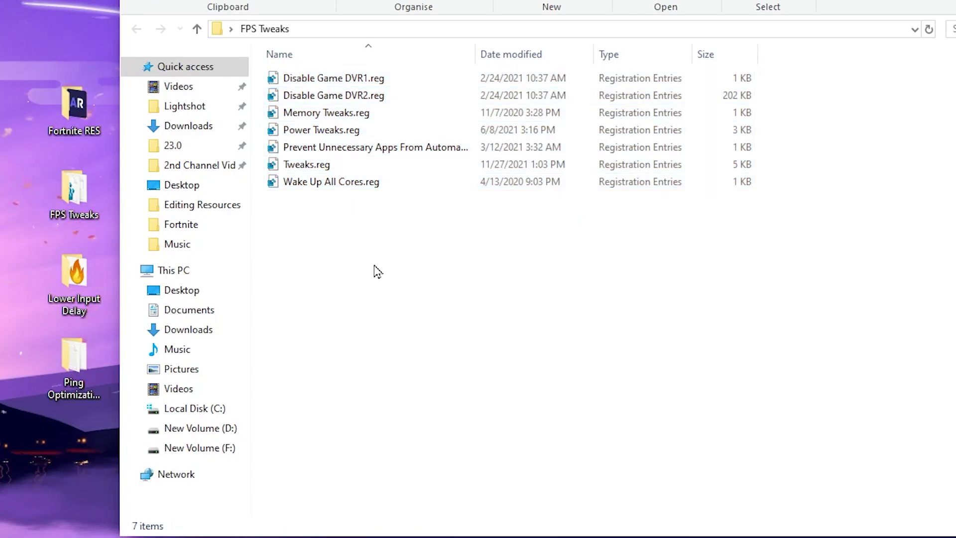
{"action": "double_click", "coordinate": [363, 78]}
{"action": "left_click", "coordinate": [769, 283]}
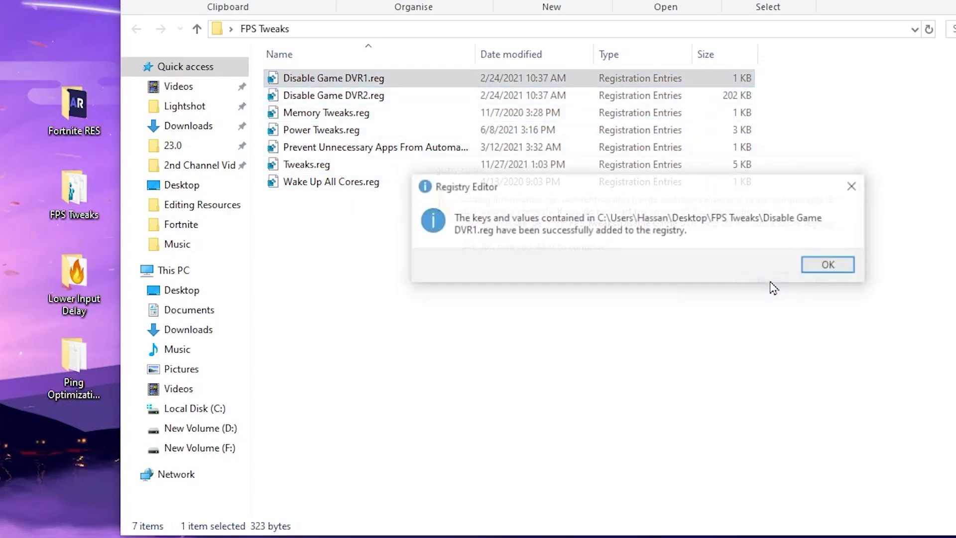
{"action": "left_click", "coordinate": [833, 266]}
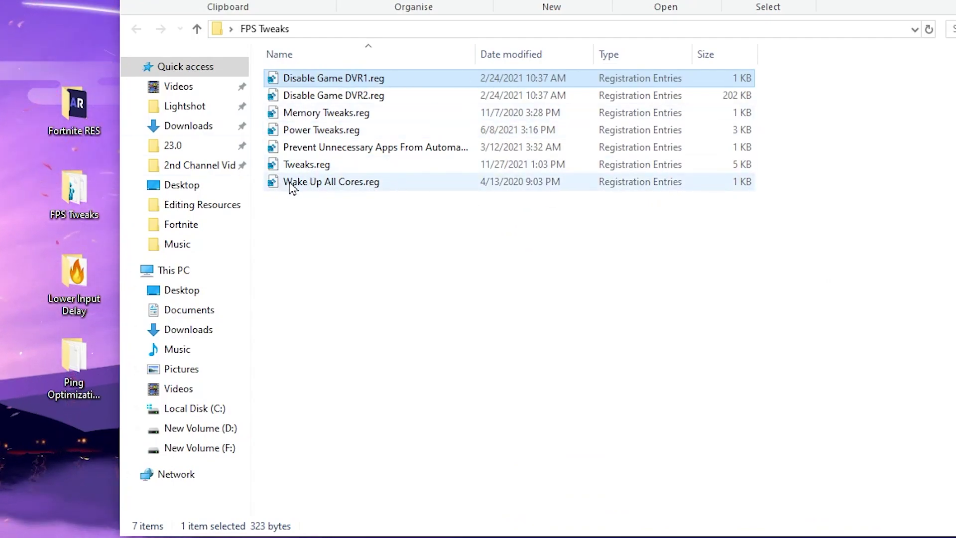
{"action": "double_click", "coordinate": [373, 183]}
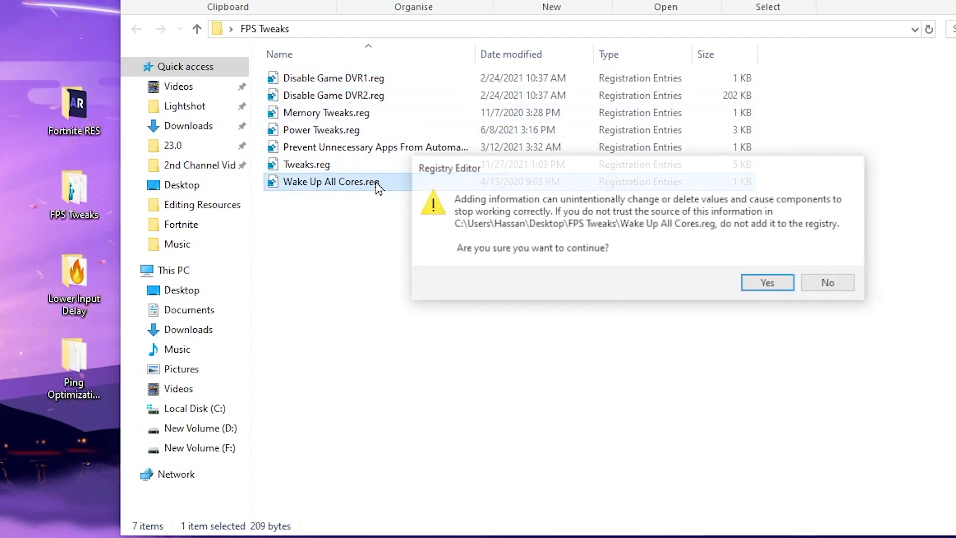
{"action": "left_click", "coordinate": [774, 284]}
{"action": "left_click", "coordinate": [847, 266]}
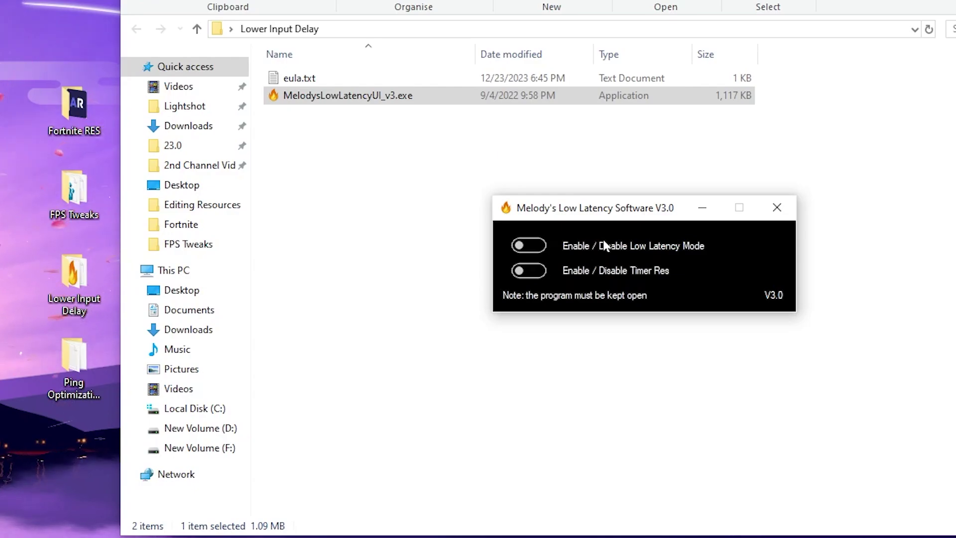
Enable Low Latency Mode and Timer Res, then minimize the low latency tool.
{"action": "left_click", "coordinate": [333, 96]}
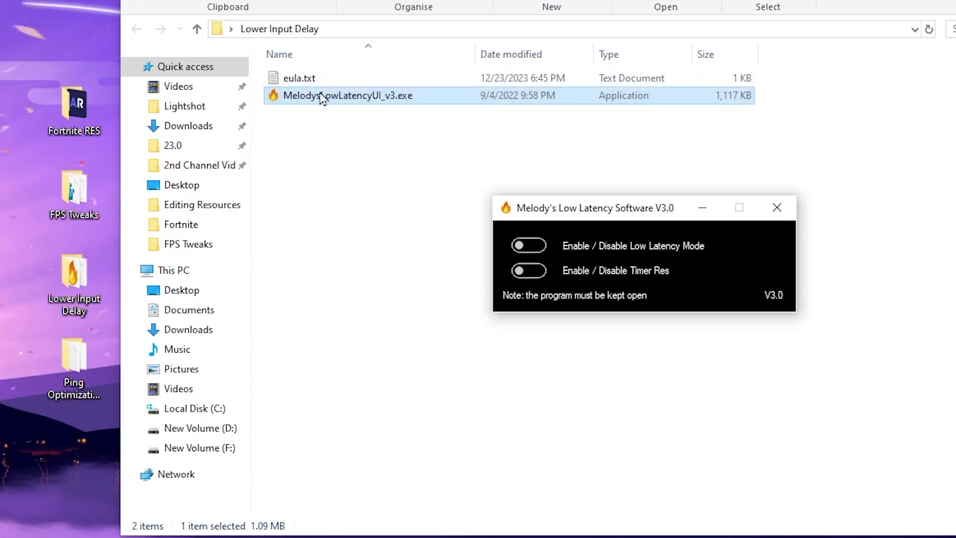
{"action": "left_click", "coordinate": [537, 244]}
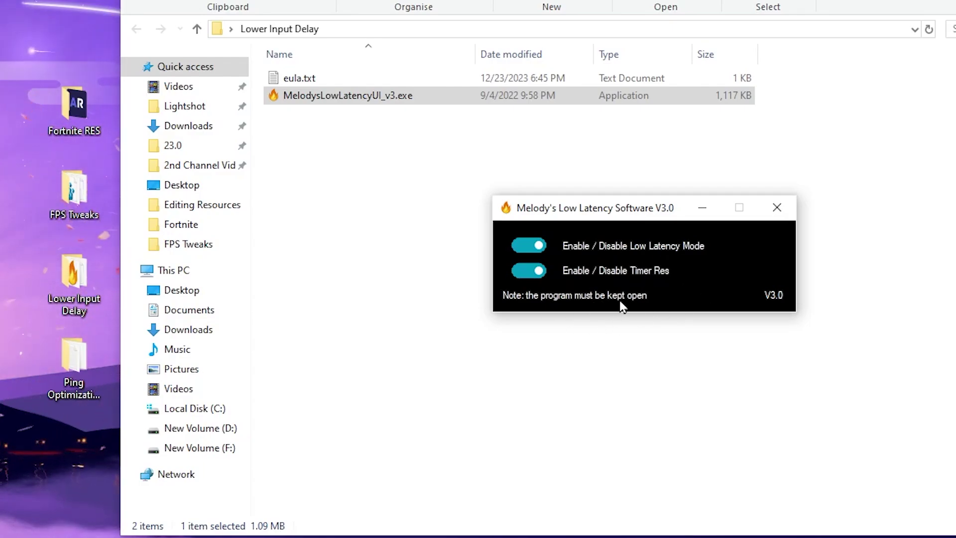
{"action": "left_click", "coordinate": [700, 214]}
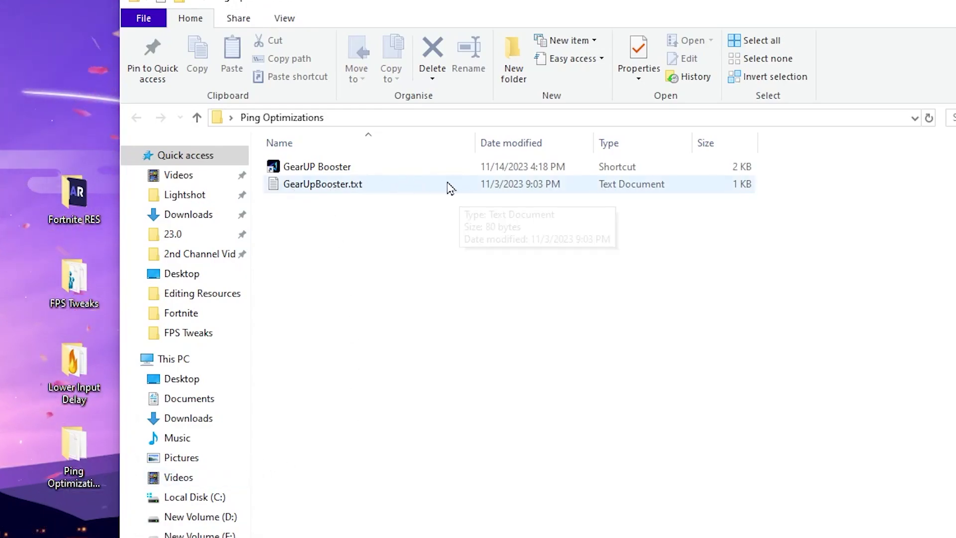
Open GearUpBooster.txt in Notepad and select the whole website link.
{"action": "double_click", "coordinate": [311, 185]}
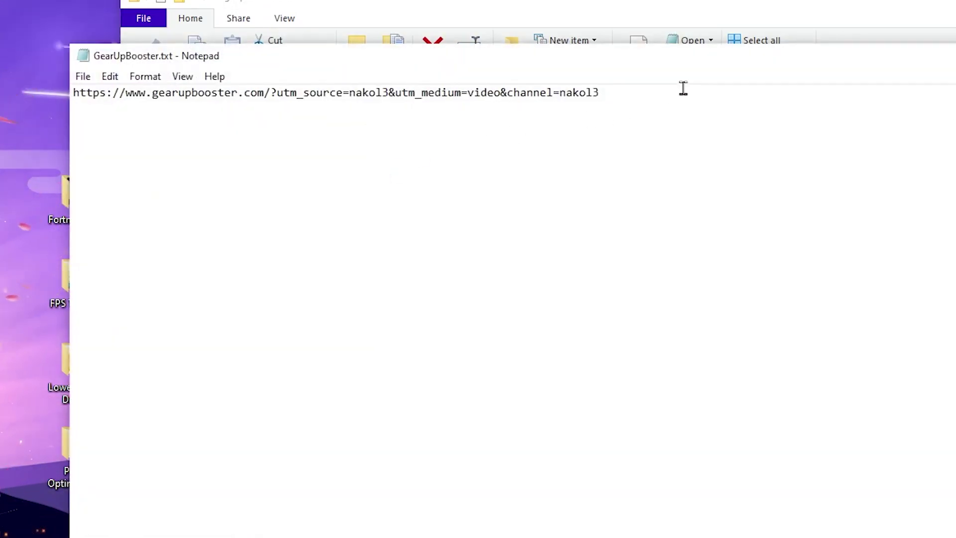
{"action": "key", "text": "ctrl+a"}
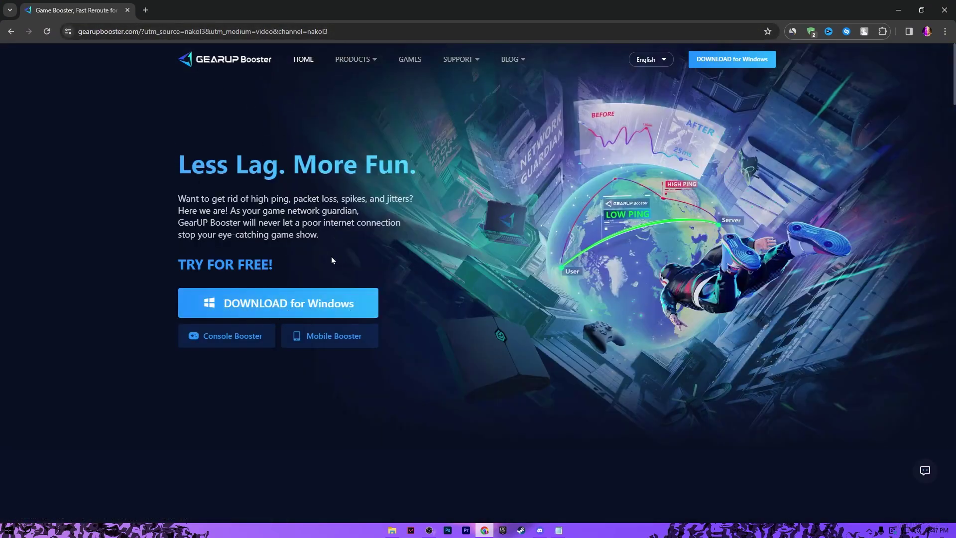
Download GearUP Booster for Windows from its website.
{"action": "left_click", "coordinate": [281, 307]}
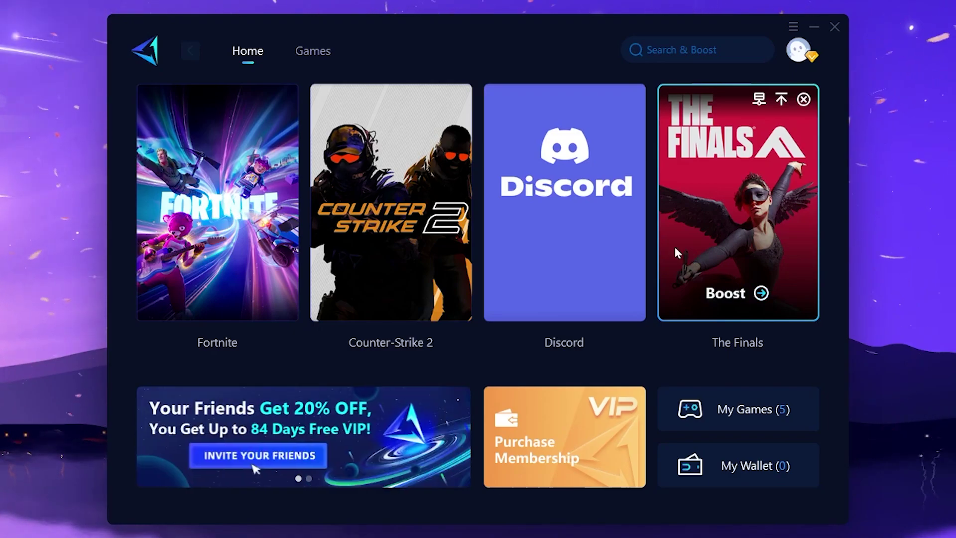
Look over the profile and Games catalogue, then boost Fortnite from the Home cards.
{"action": "left_click", "coordinate": [798, 55]}
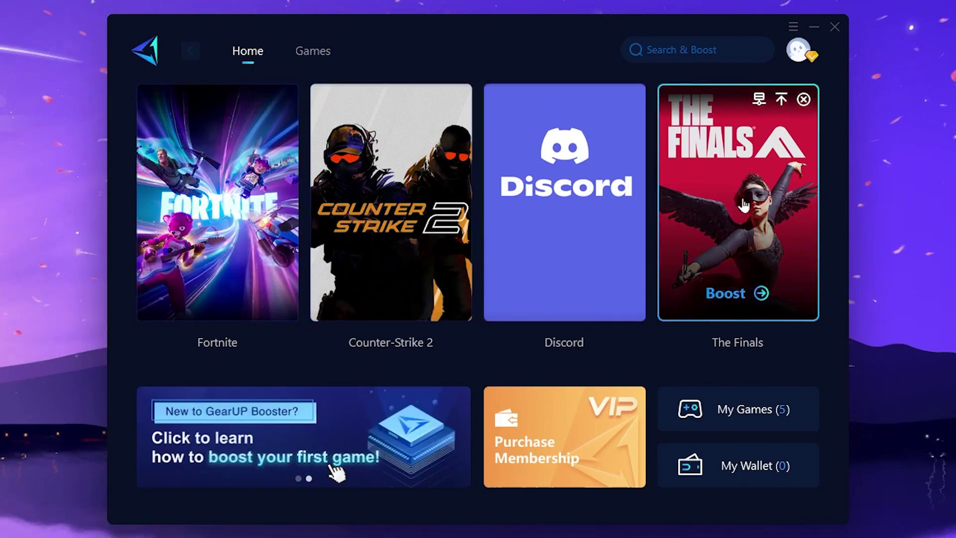
{"action": "left_click", "coordinate": [312, 51]}
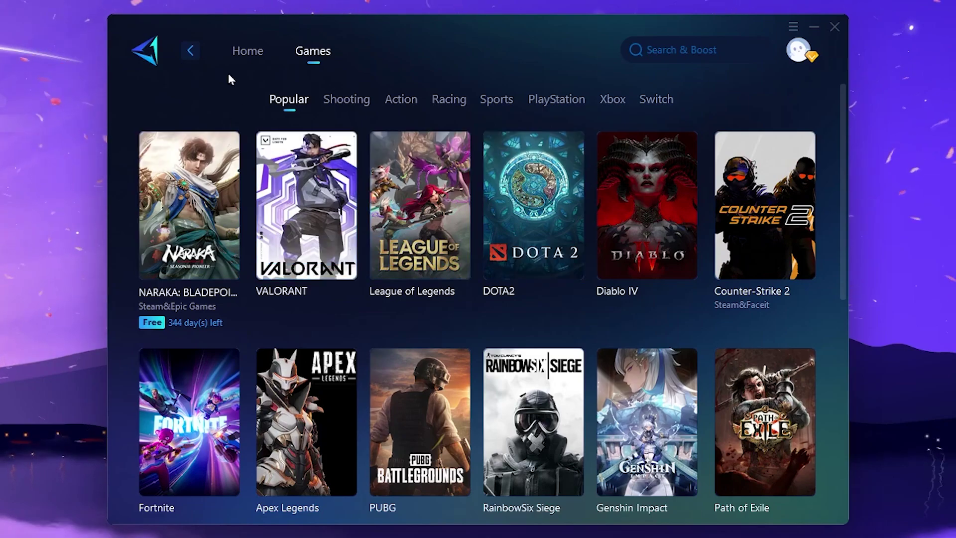
{"action": "left_click", "coordinate": [254, 55]}
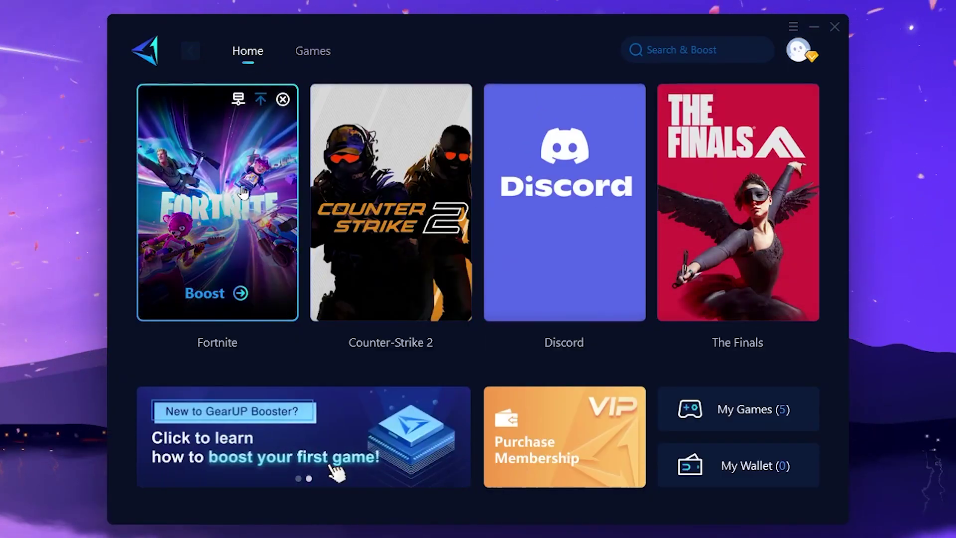
{"action": "left_click", "coordinate": [216, 295]}
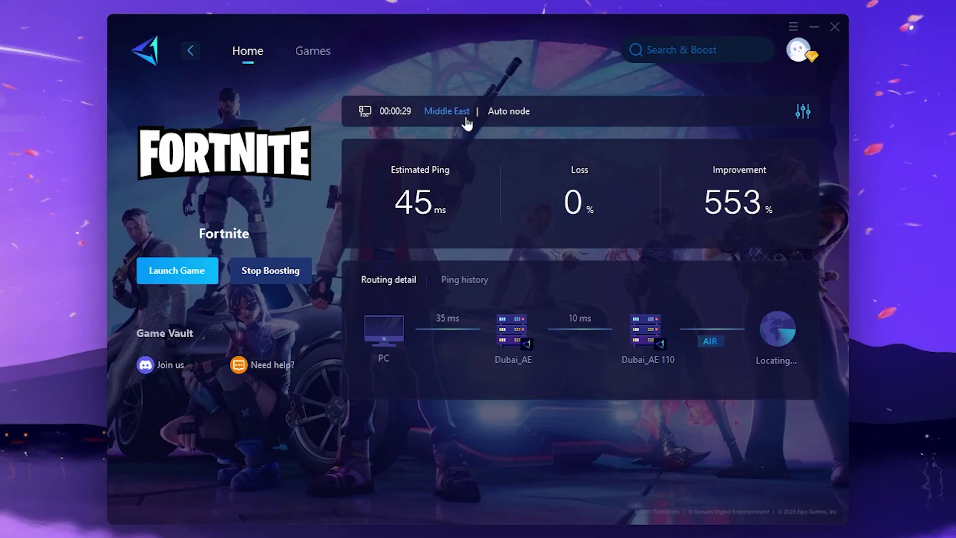
{"action": "left_click", "coordinate": [442, 113]}
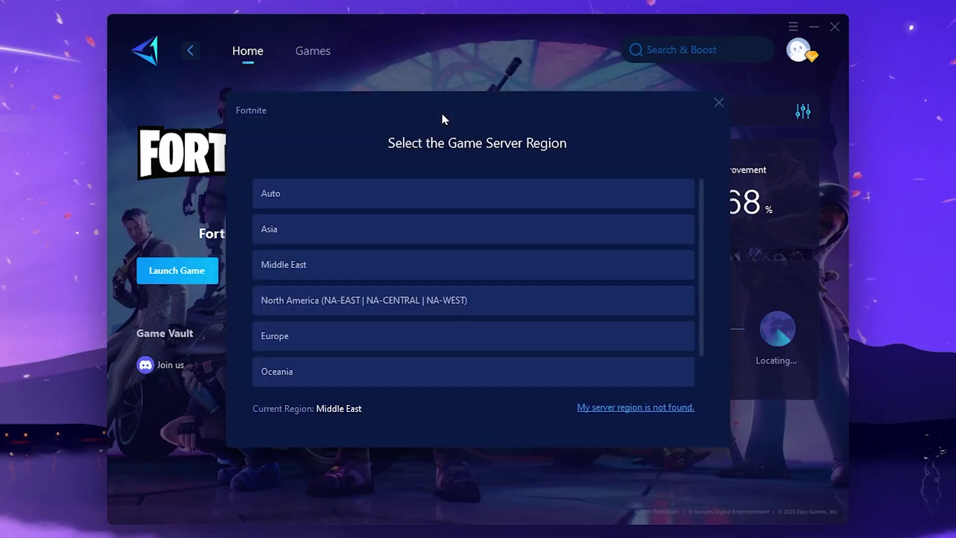
{"action": "scroll", "coordinate": [398, 244], "scroll_direction": "down", "scroll_amount": 1}
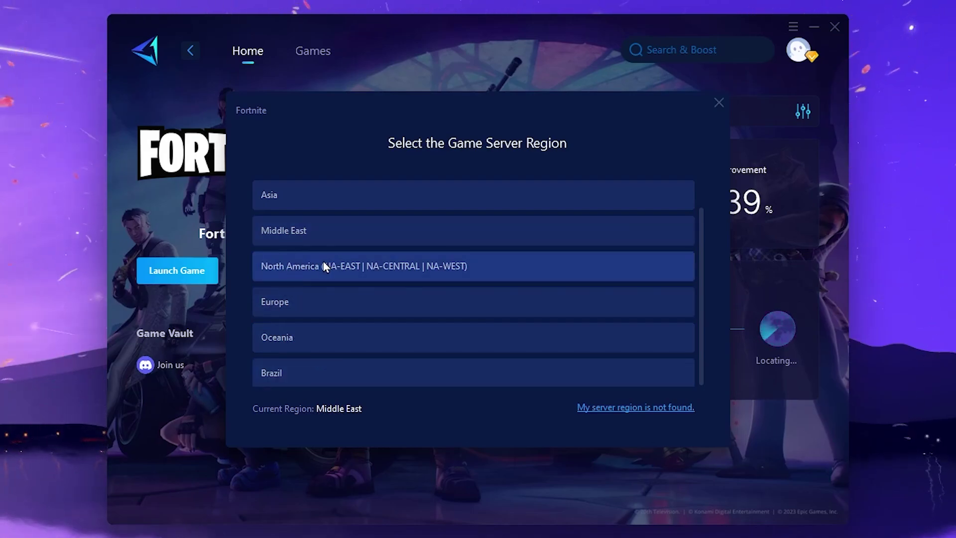
{"action": "scroll", "coordinate": [312, 233], "scroll_direction": "up", "scroll_amount": 1}
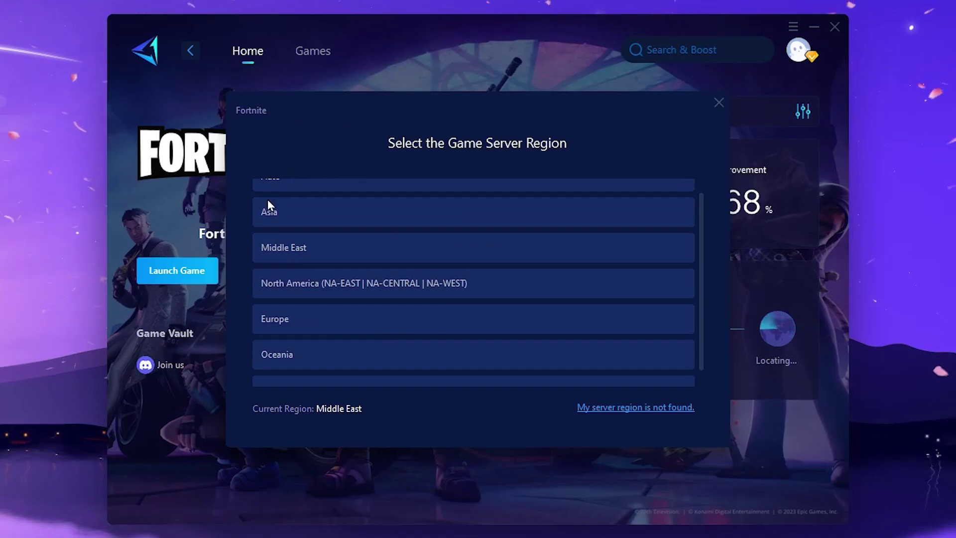
{"action": "left_click", "coordinate": [393, 71]}
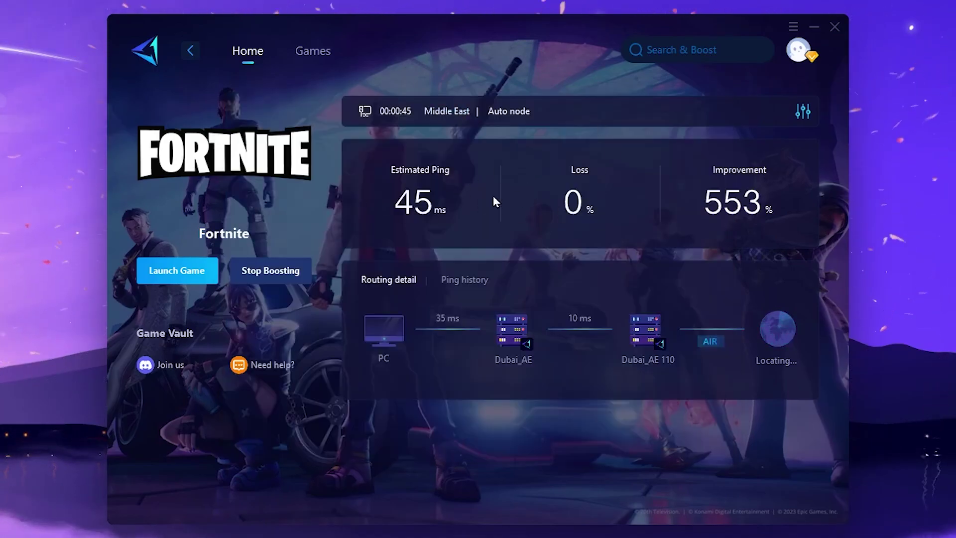